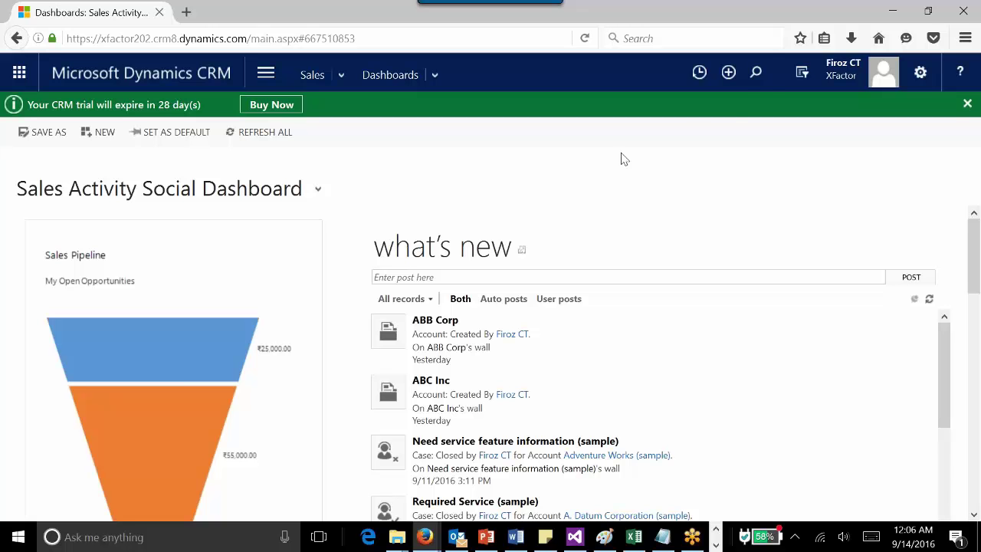
Search all records for "a" and check the entity options available for filtering the results
click(758, 77)
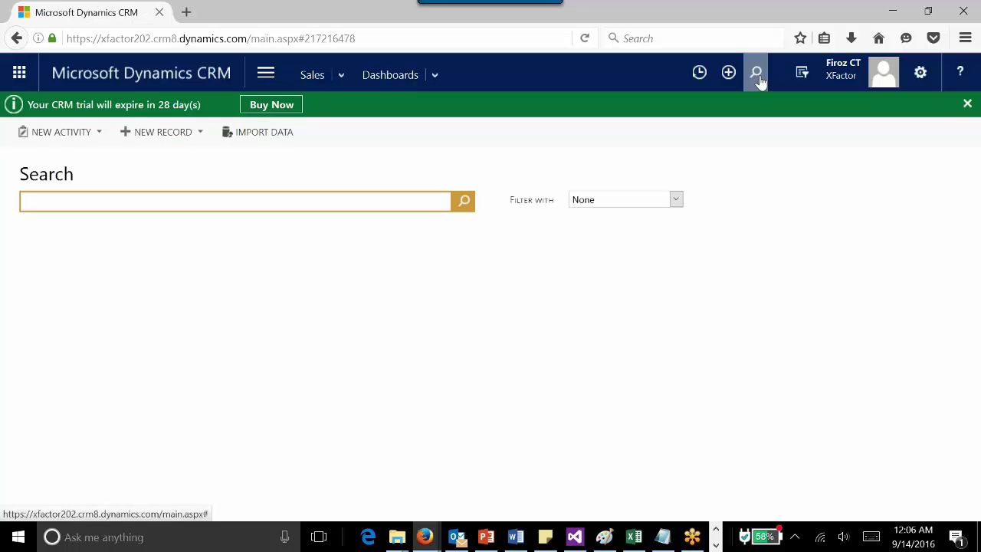
text(a)
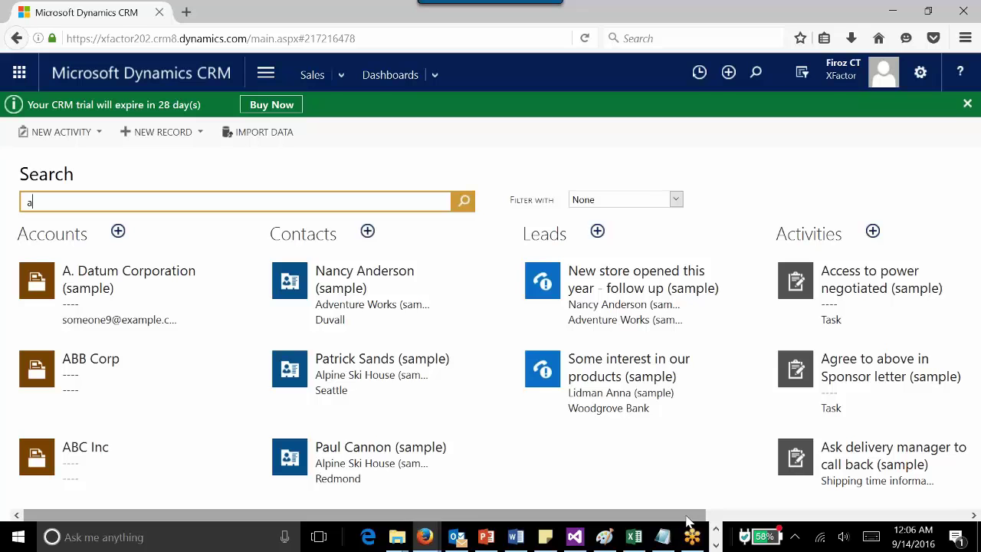
click(649, 203)
click(664, 181)
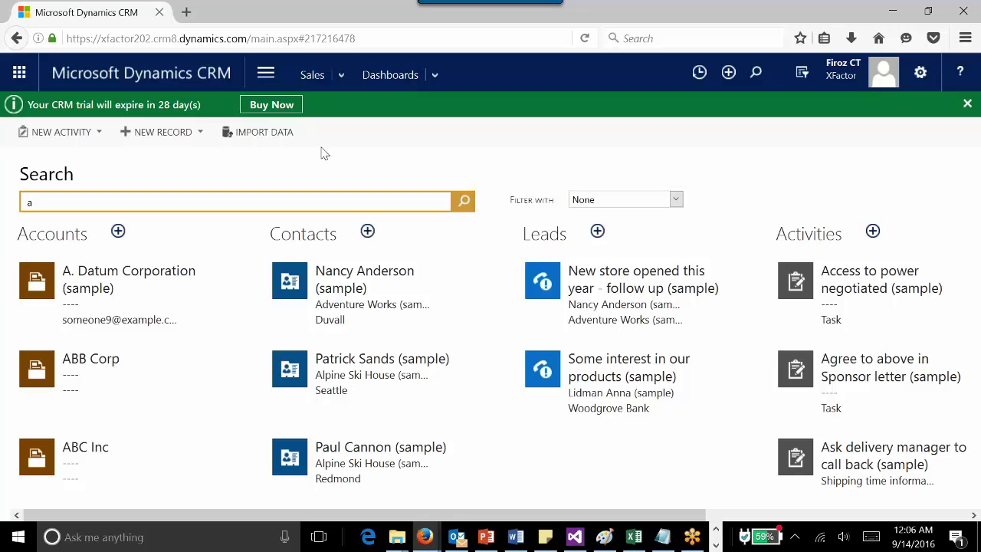
Open the selection of Quick Find search entities from the general system settings in Administration
click(265, 75)
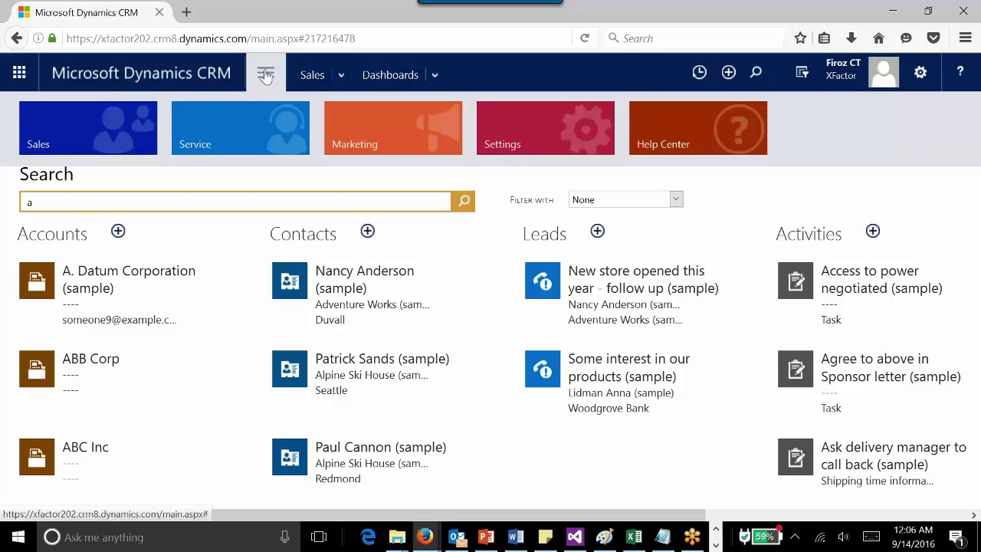
click(578, 149)
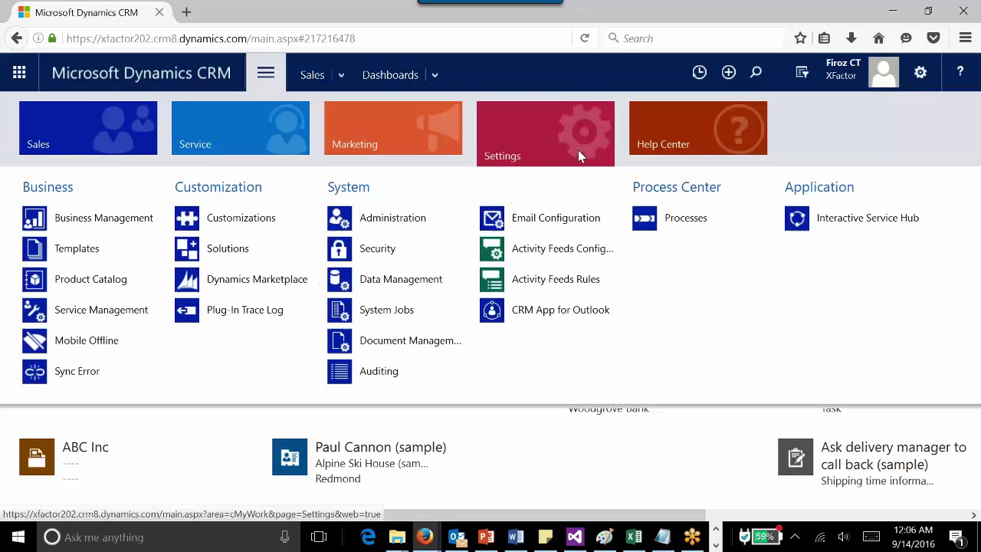
click(408, 223)
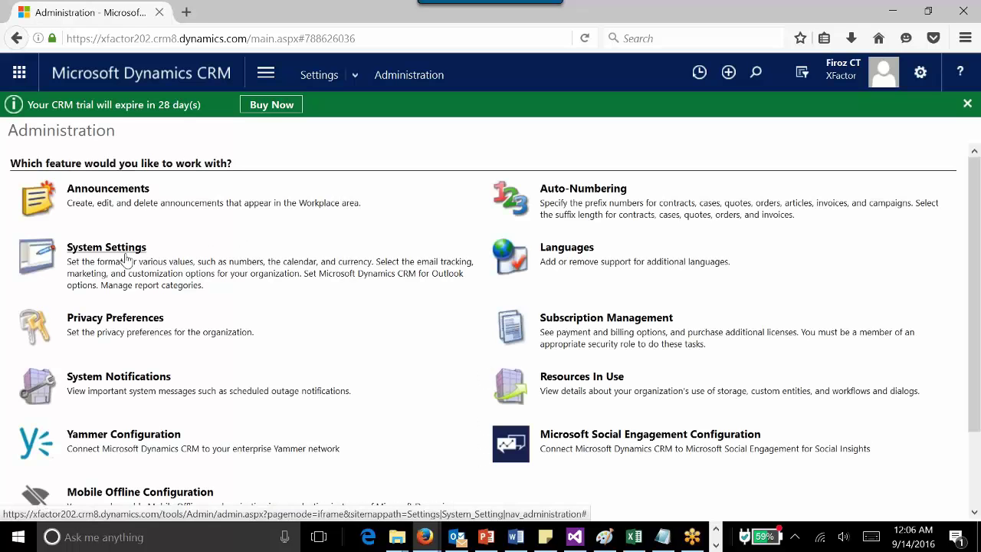
click(107, 247)
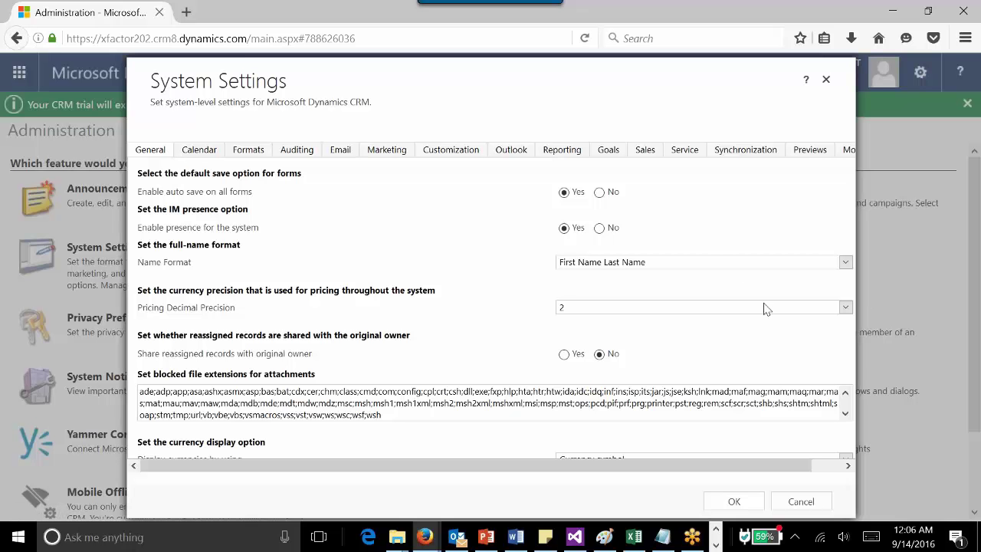
scroll(472, 232, down, 7)
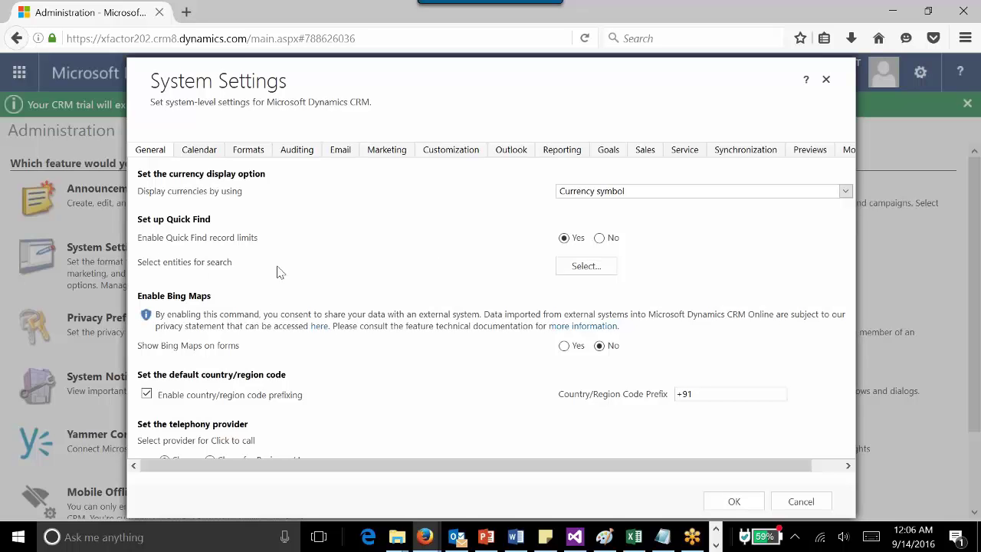
click(587, 266)
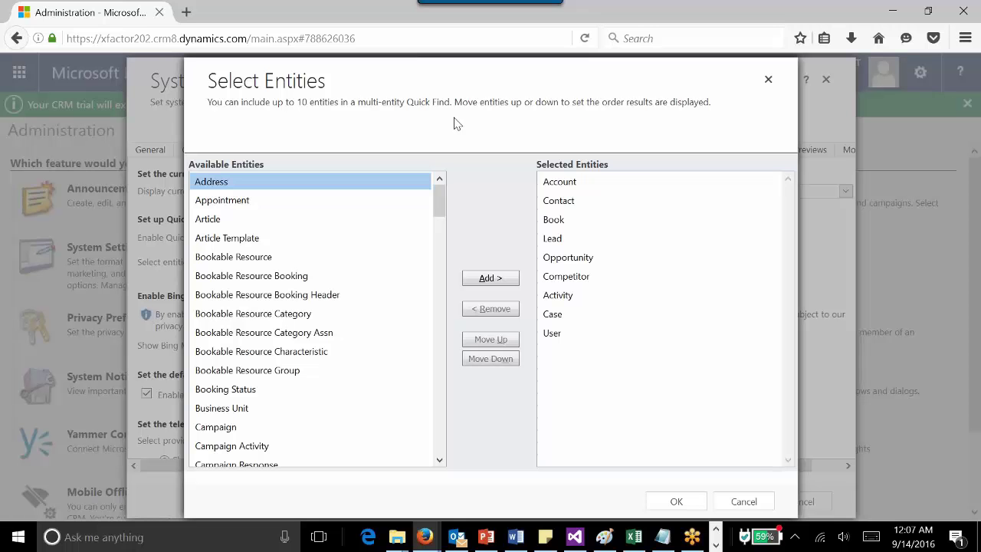
Remove Activity and Case from the selected Quick Find entities, add Article, and save the system settings
click(644, 219)
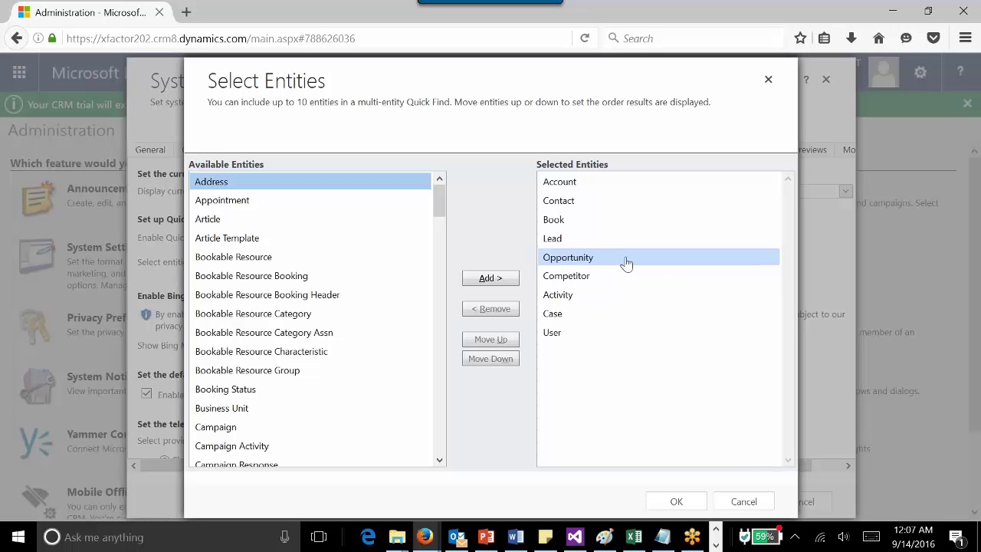
click(574, 222)
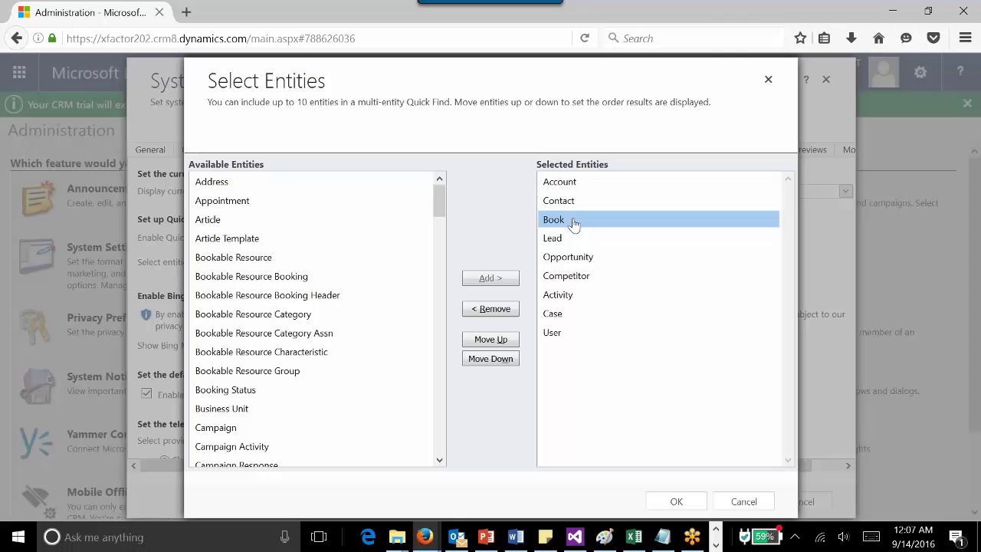
click(590, 302)
click(494, 310)
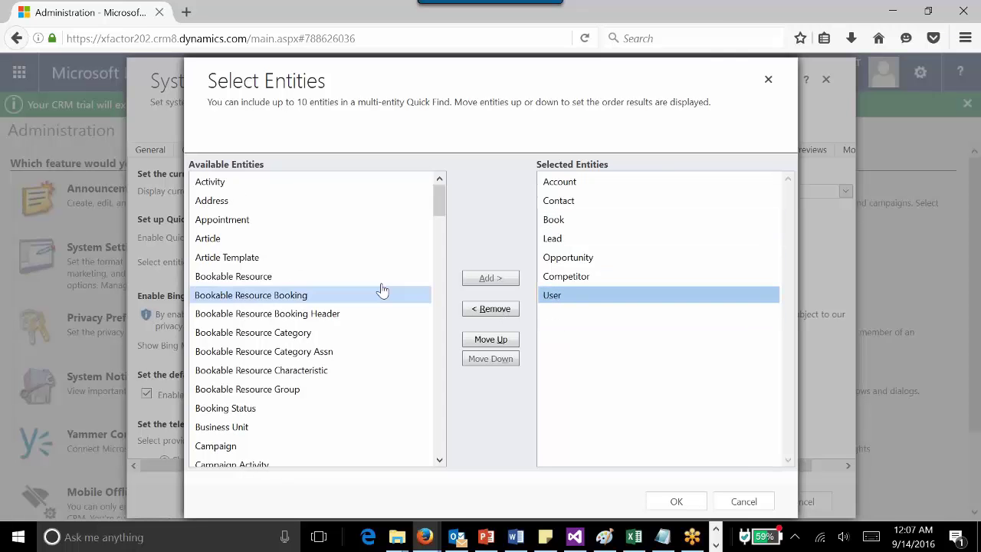
click(286, 241)
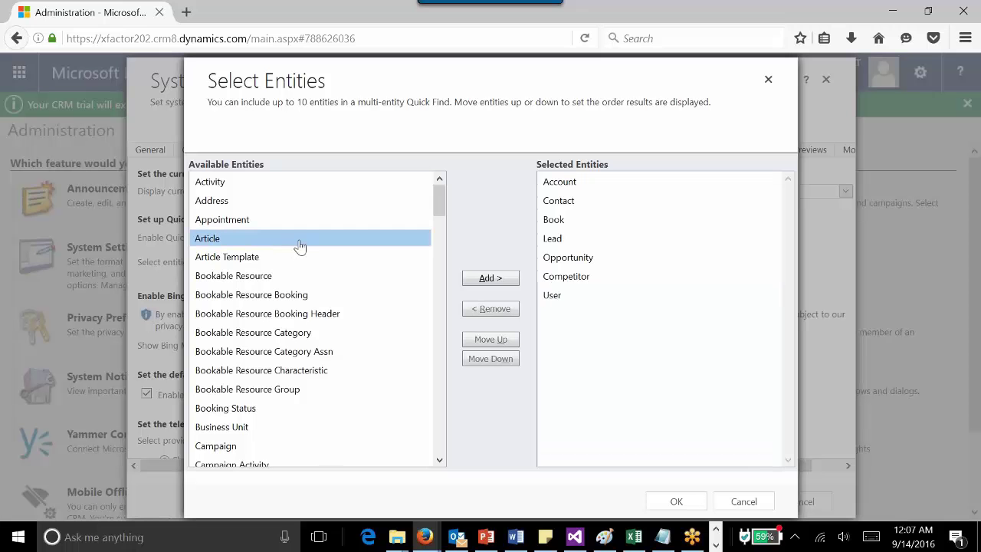
click(491, 279)
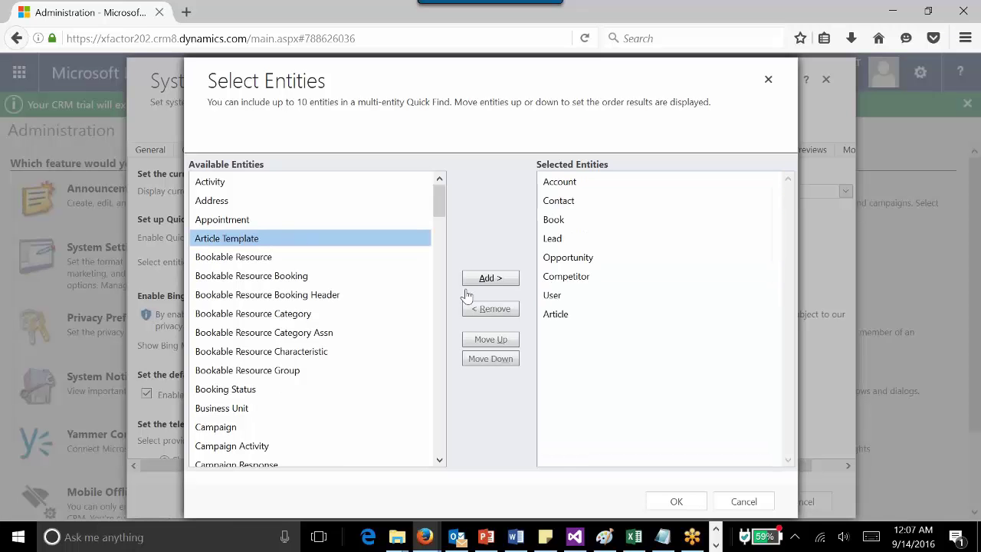
click(676, 502)
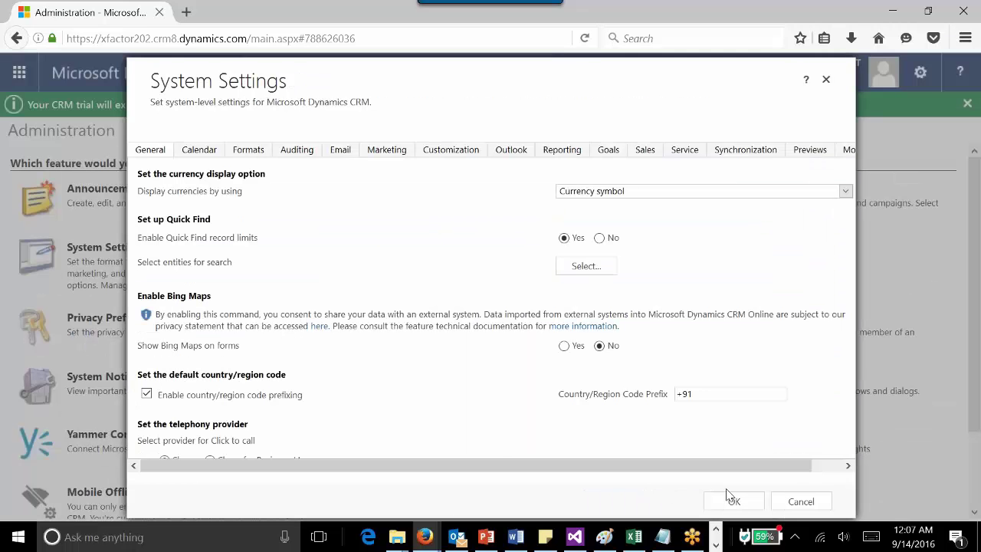
click(735, 502)
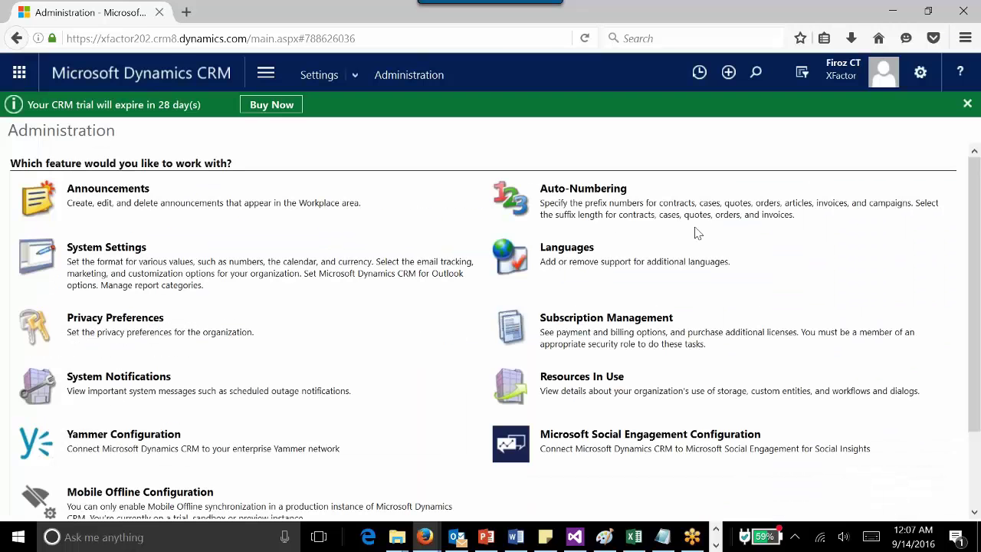
Check the entity filter options of the record search, then search for "a" with the filter set to None
click(756, 72)
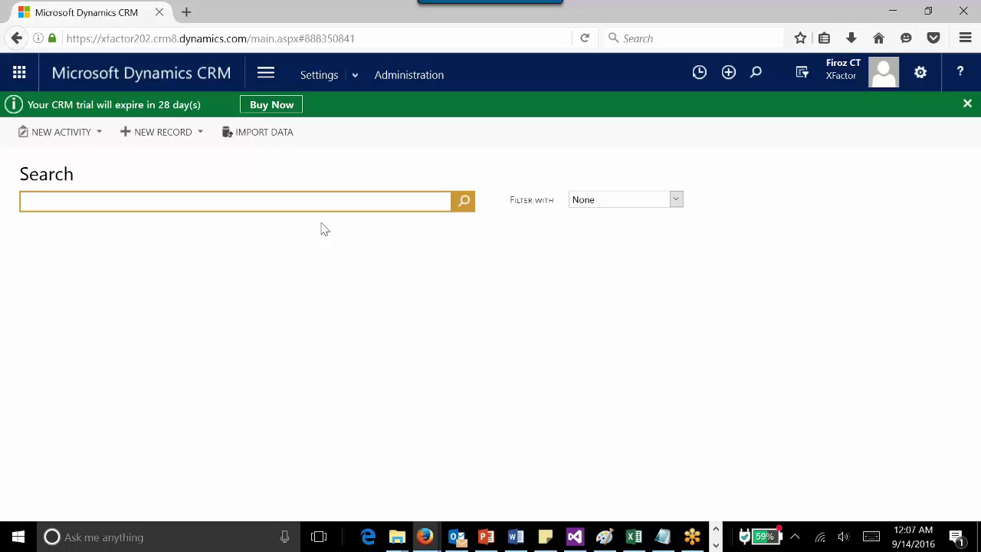
click(595, 201)
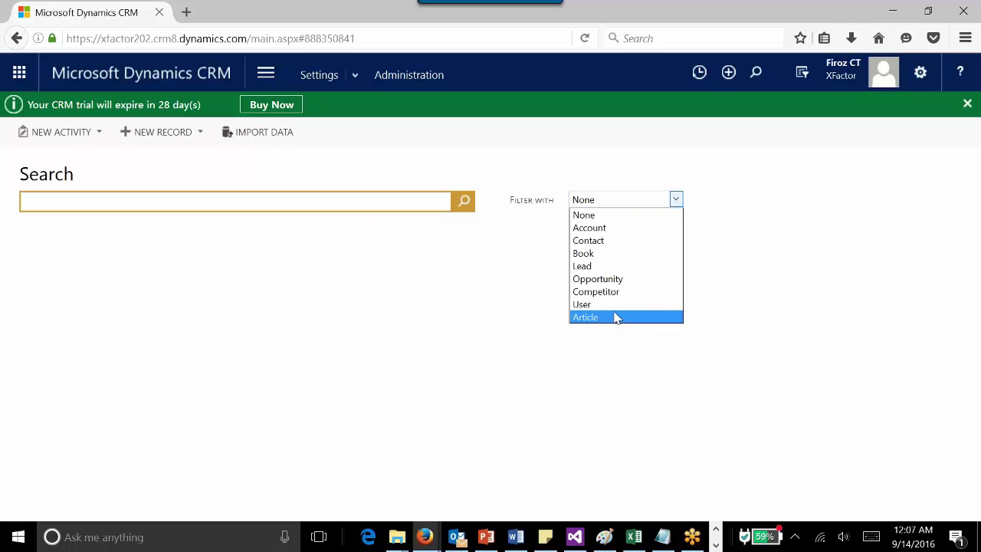
click(649, 230)
click(647, 201)
click(622, 214)
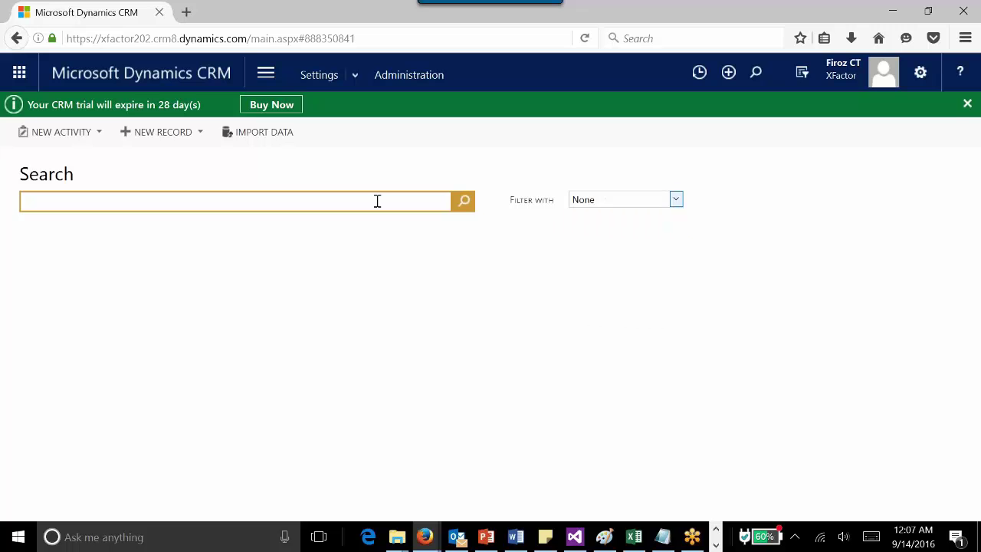
text(a)
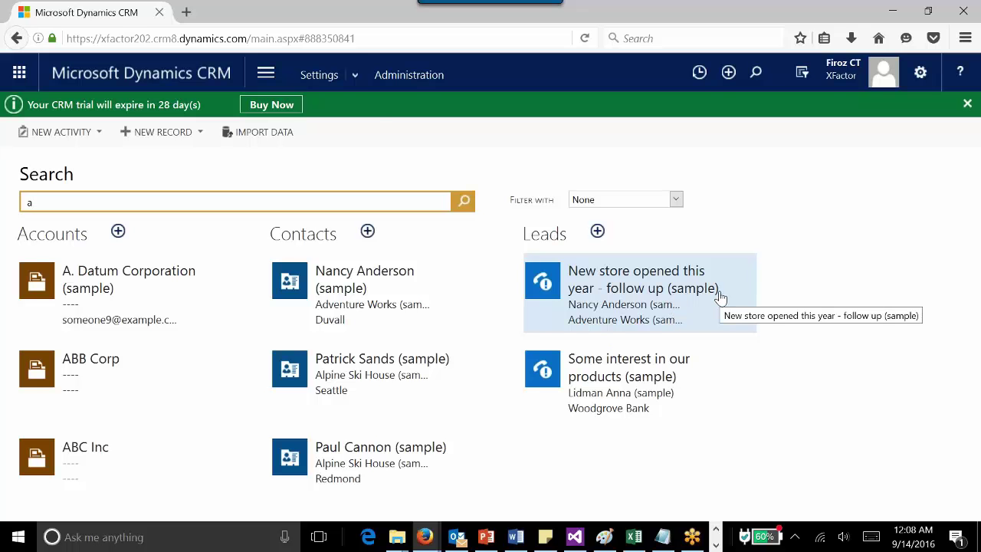
Open the default solution from the Customizations area of the settings
click(355, 84)
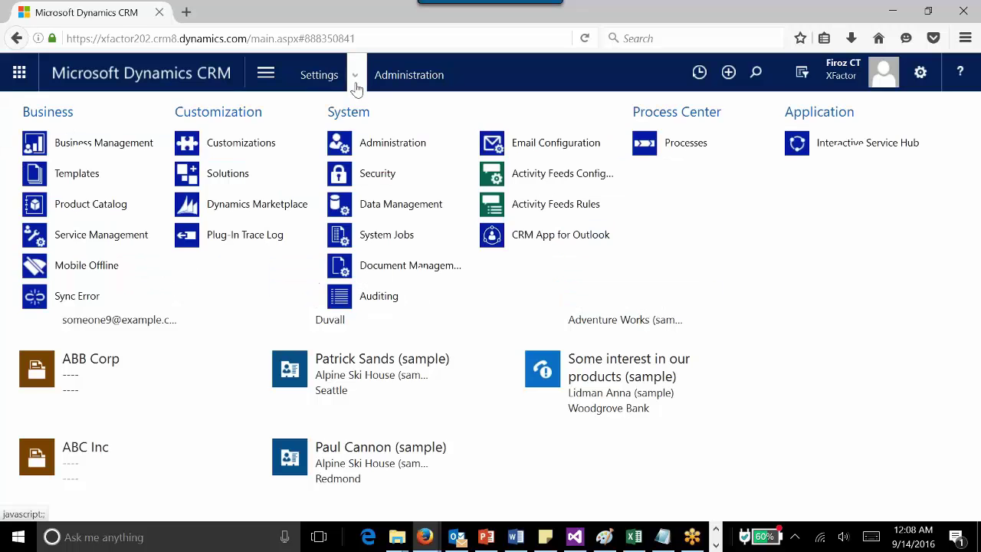
click(263, 149)
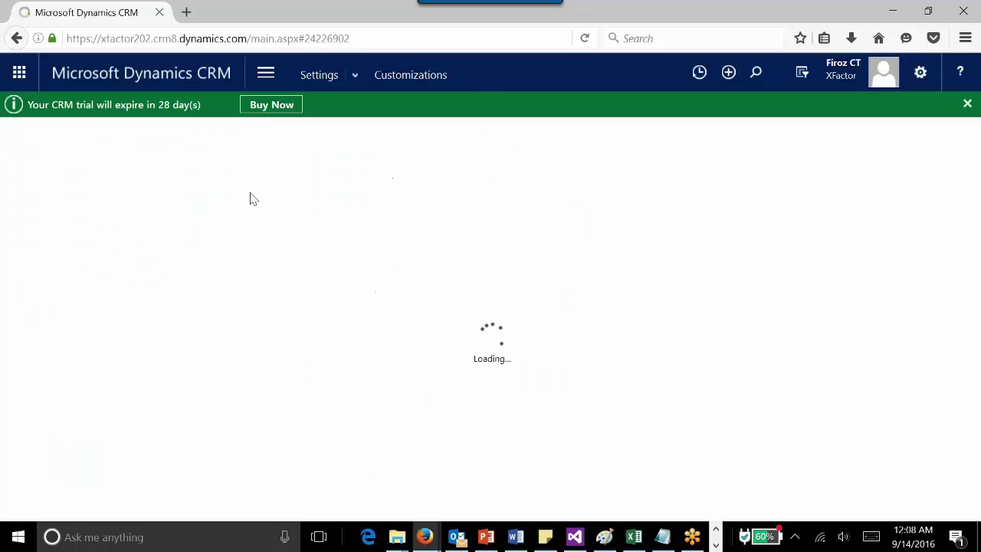
click(150, 191)
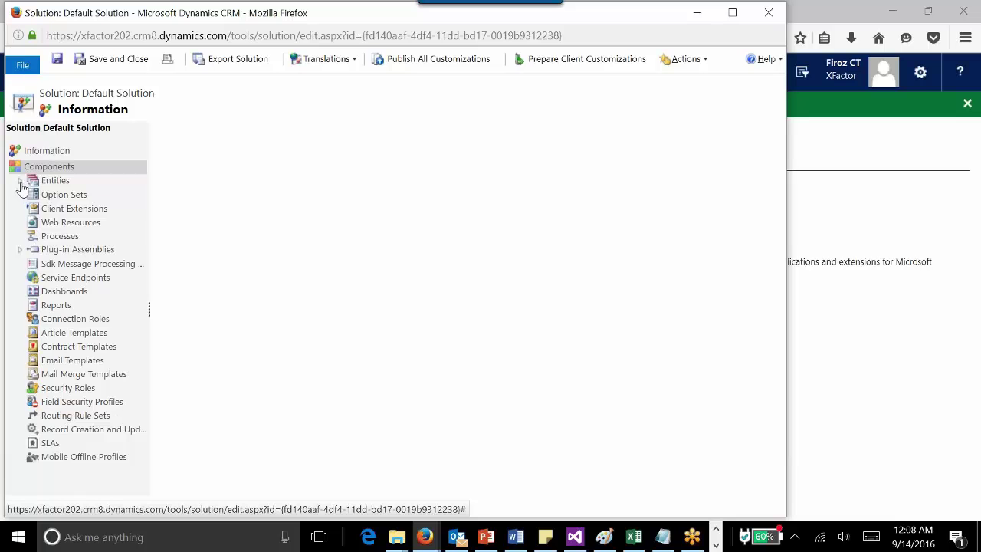
Open the Quick Find All Leads view of the Lead entity for editing
click(22, 181)
drag(139, 185, 149, 308)
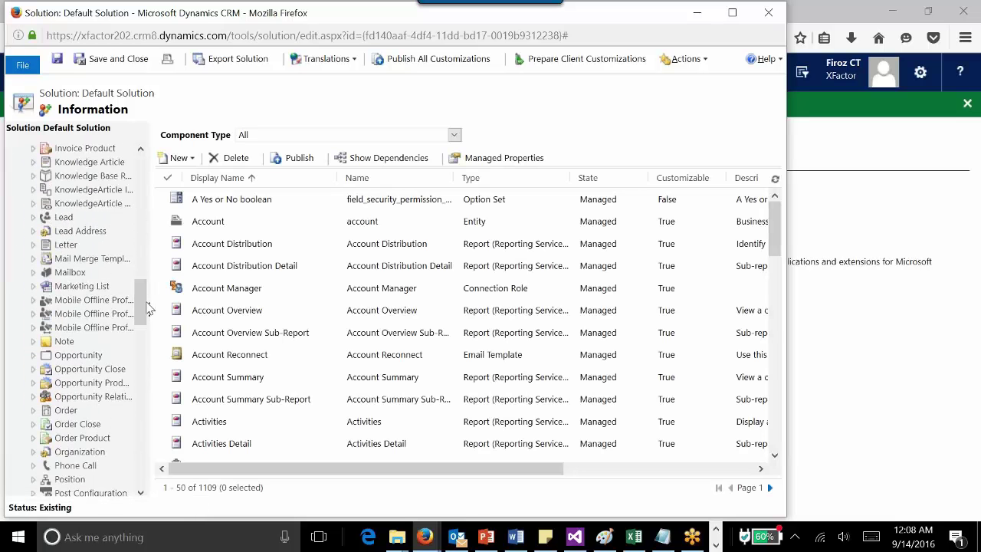
click(35, 222)
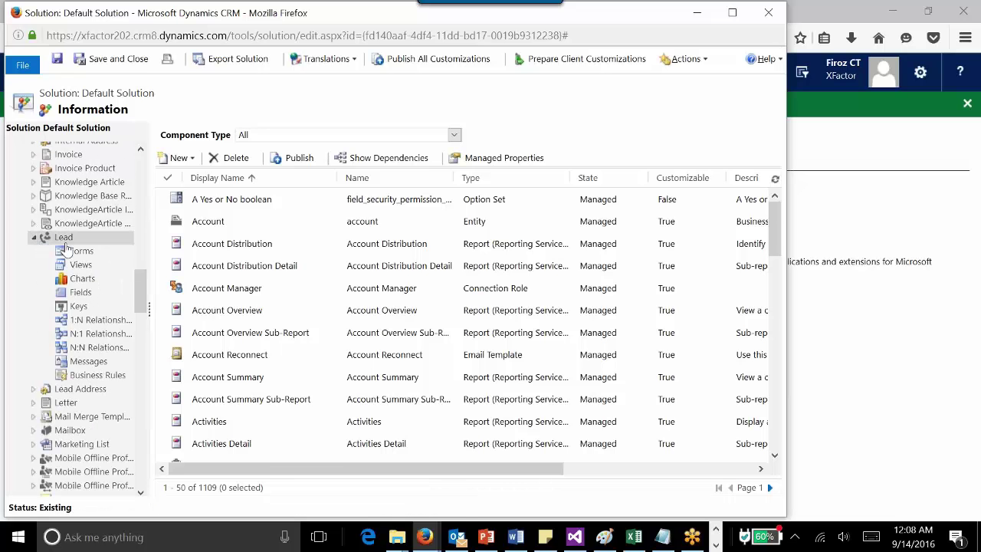
click(84, 265)
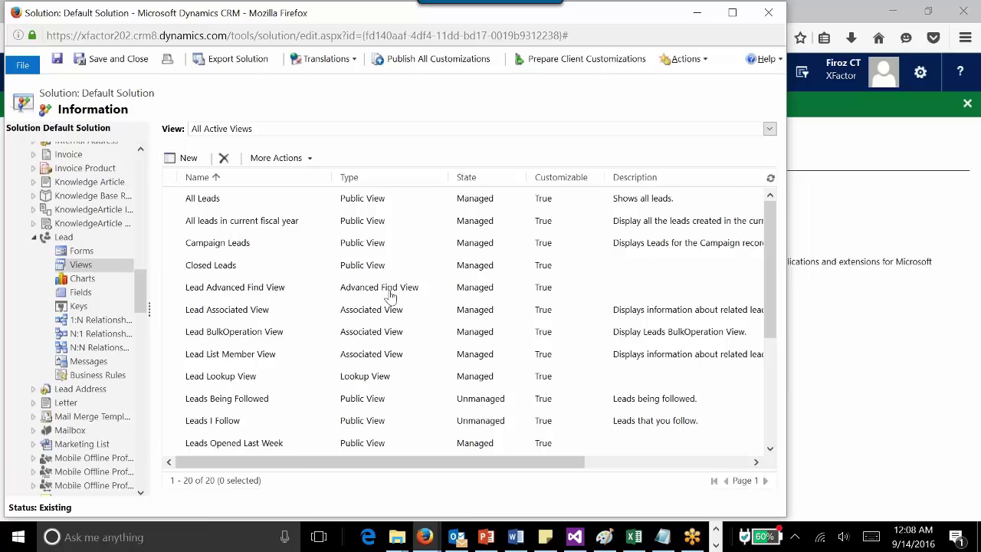
drag(769, 269, 764, 391)
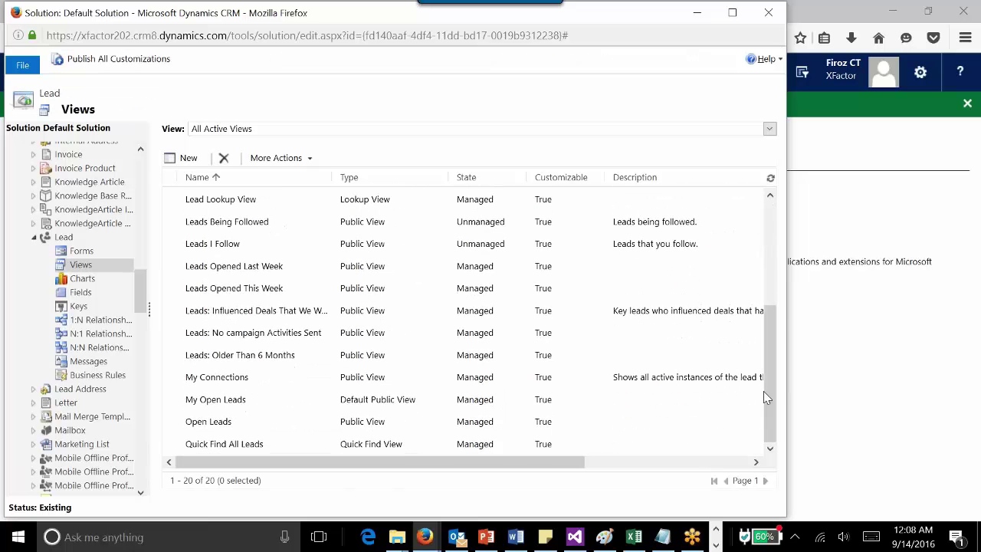
double_click(306, 445)
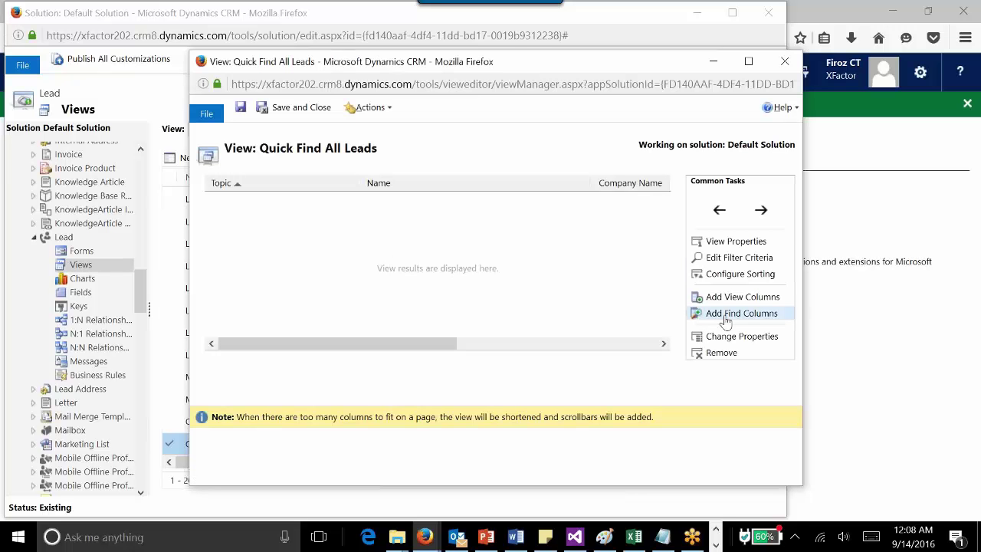
Examine which find columns are selected for the Quick Find All Leads view and close the list without changes
click(748, 323)
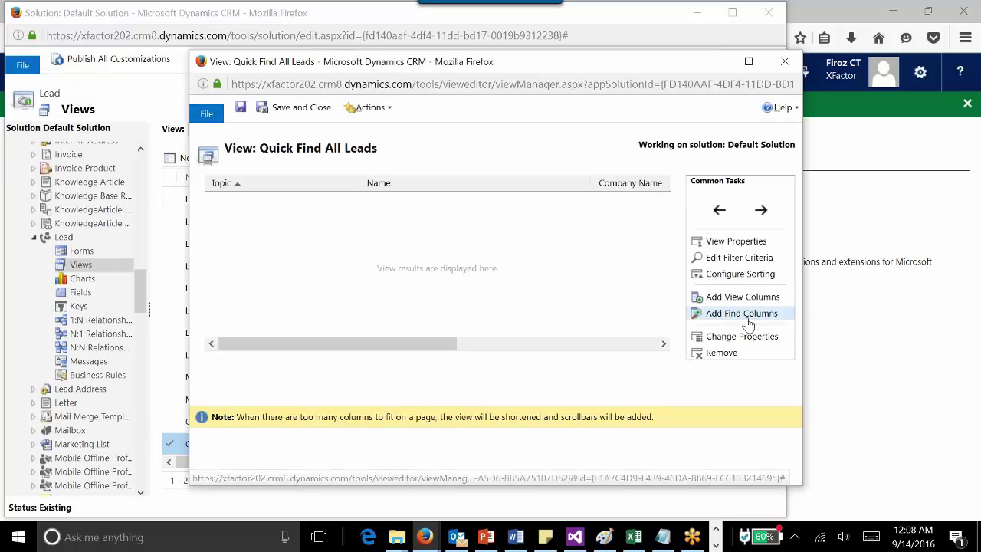
click(747, 320)
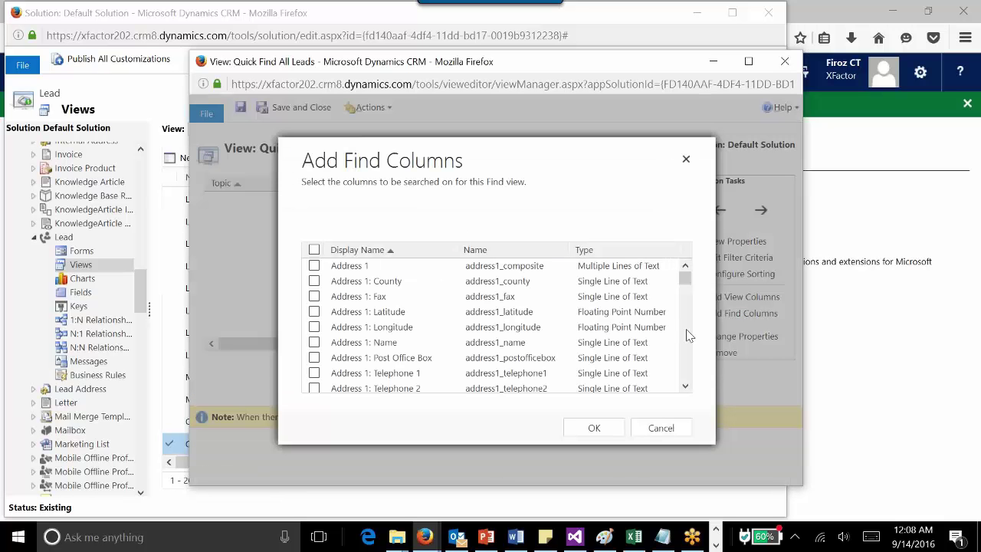
drag(684, 278, 687, 338)
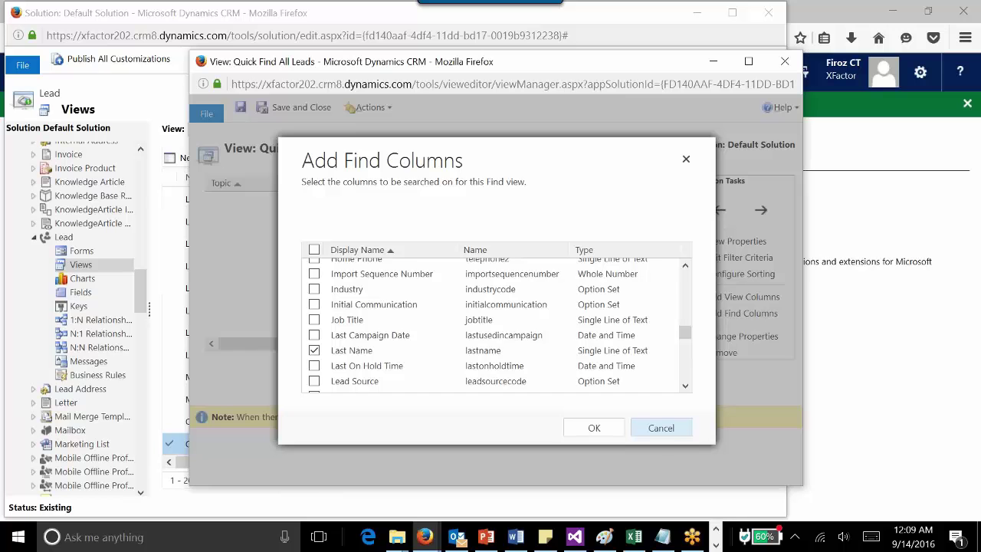
click(640, 426)
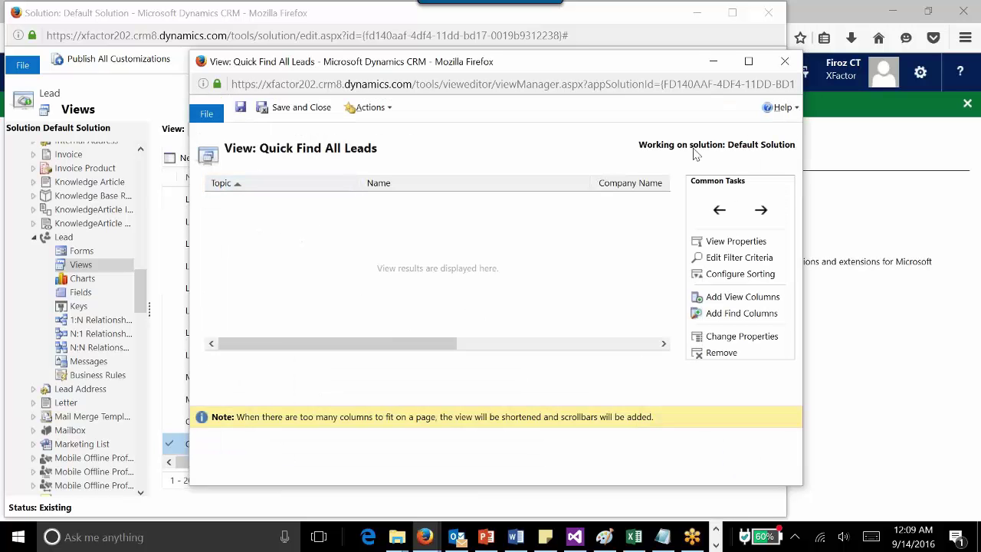
Move the Email column between Topic and Name in the Quick Find All Leads view, then save and close it
drag(451, 346, 418, 348)
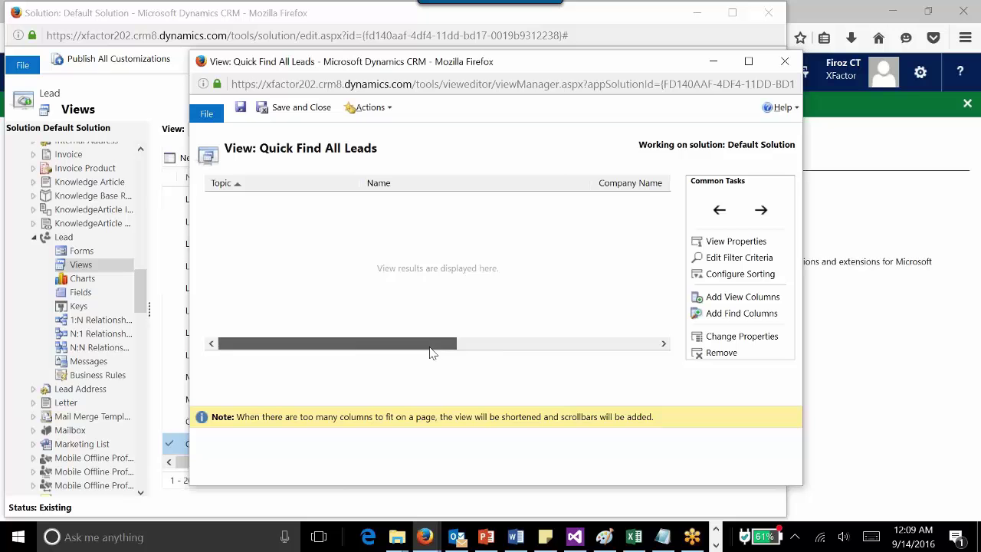
drag(431, 351, 633, 345)
click(566, 187)
click(717, 211)
click(718, 210)
drag(453, 344, 318, 350)
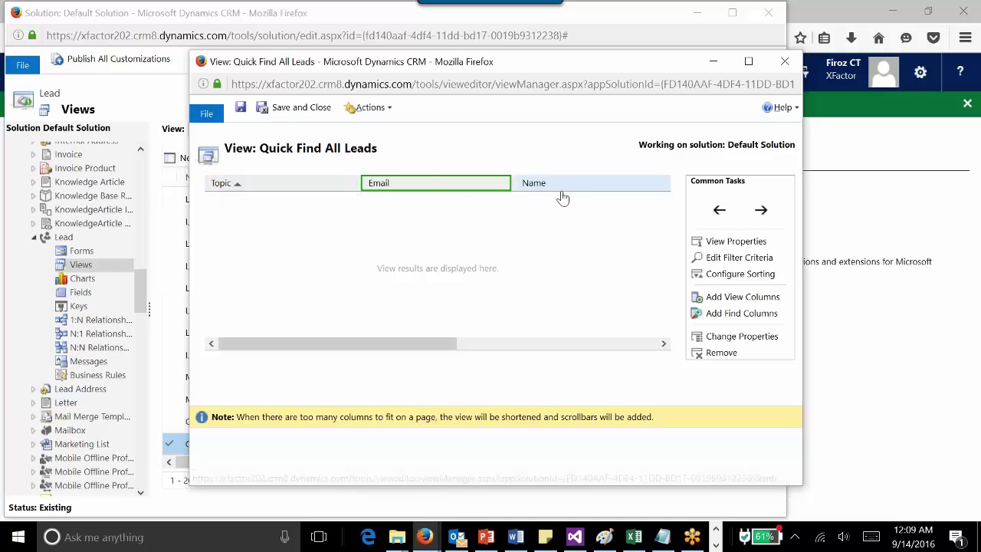
click(297, 112)
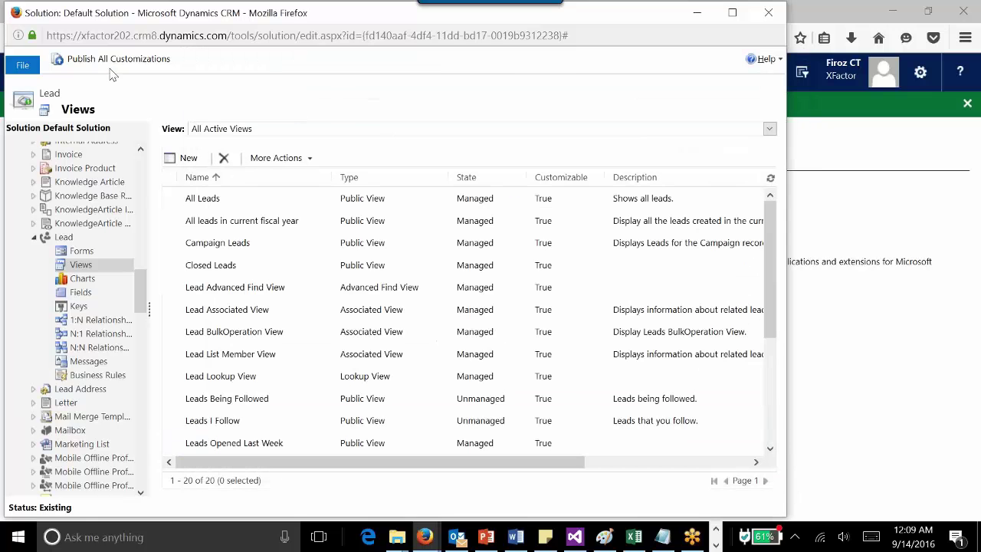
Publish all customizations of the default solution and return to the CRM home dashboard in the main browser window
click(109, 66)
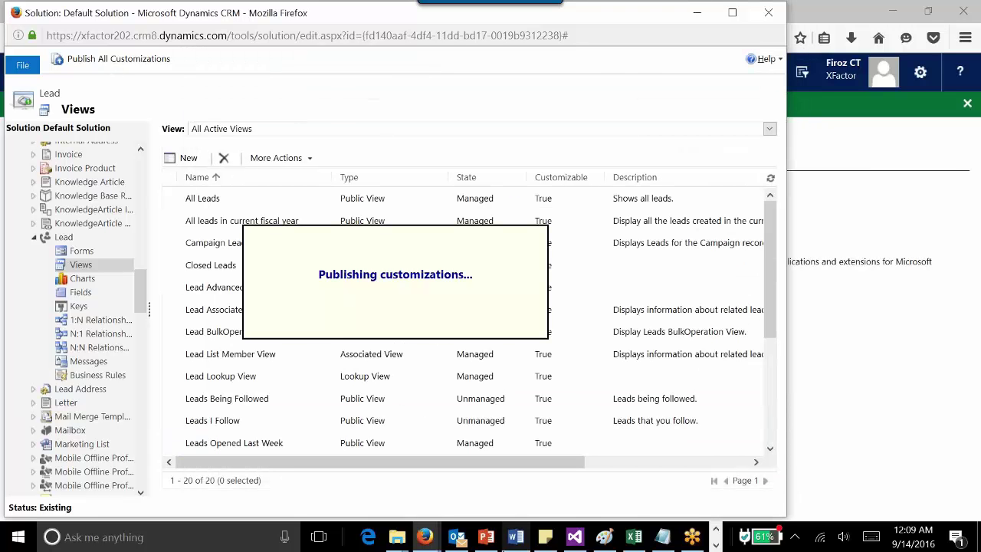
mouse_move(427, 540)
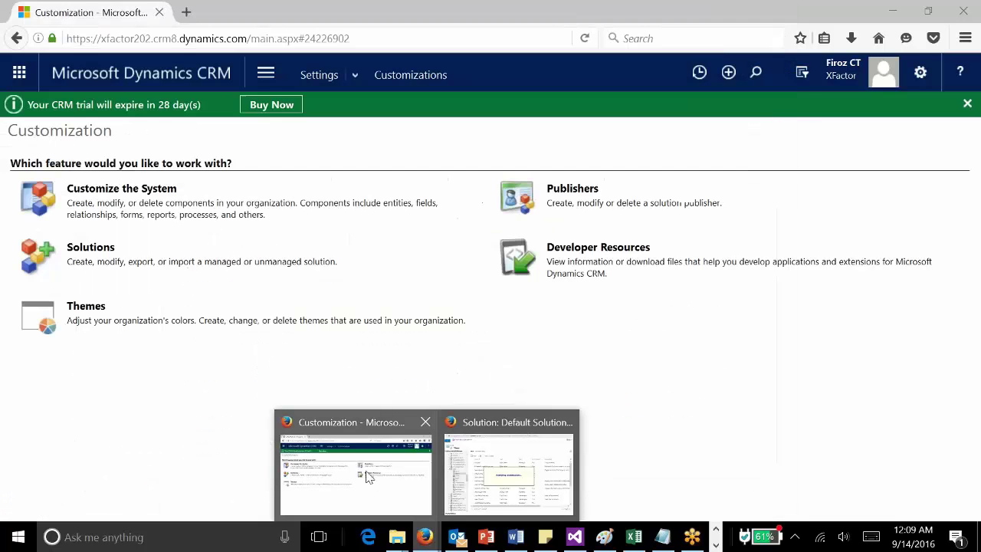
click(368, 475)
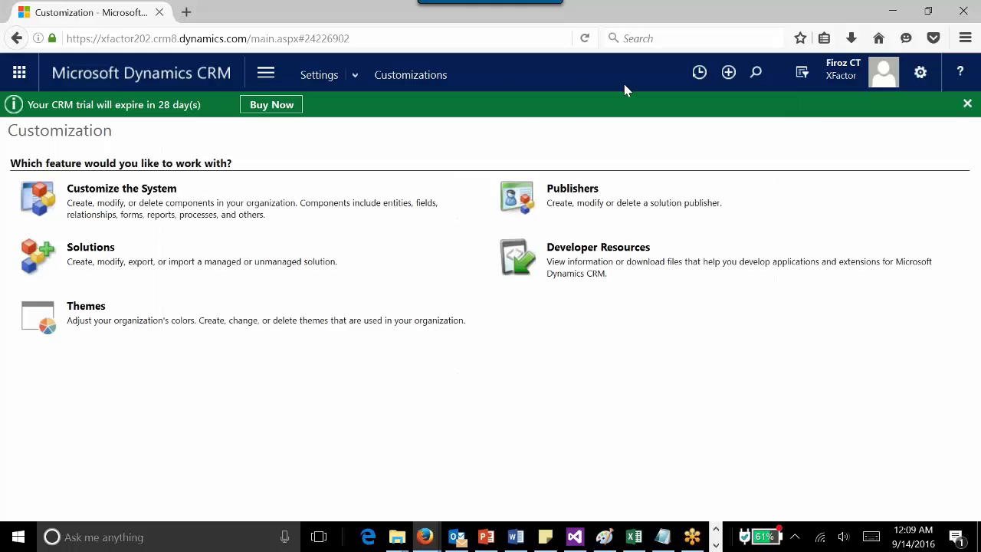
click(188, 73)
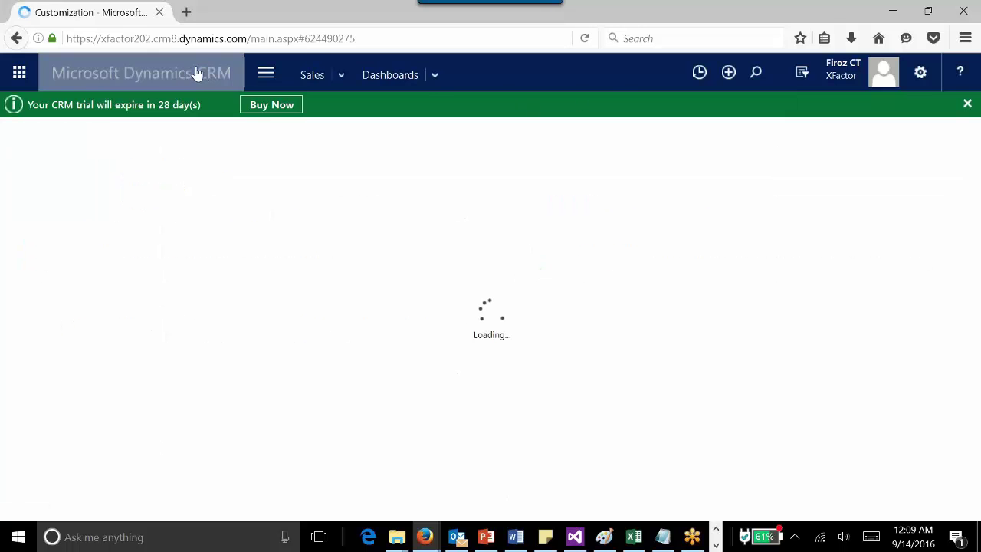
mouse_move(425, 537)
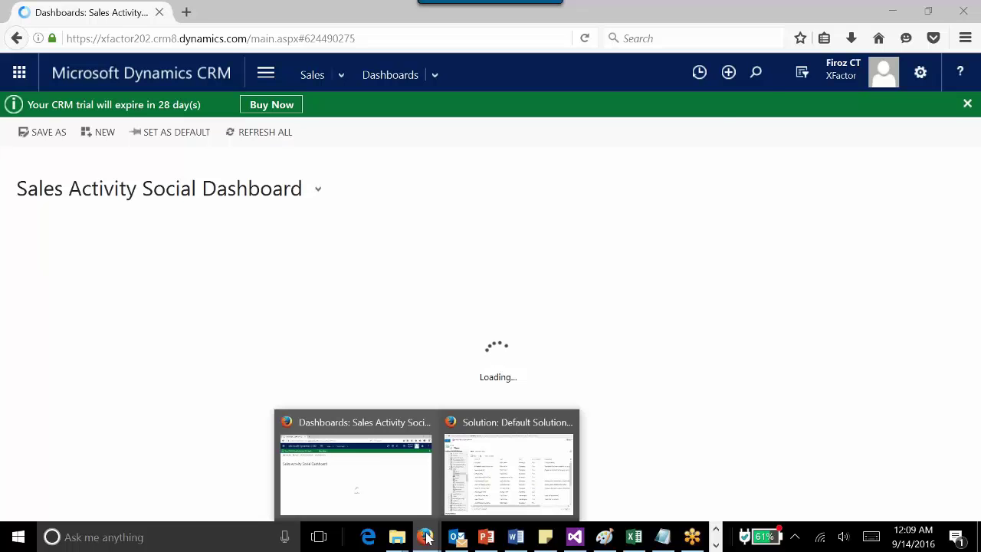
Search all CRM records for "a" and examine the entity filter options, leaving the filter on None
click(755, 76)
text(a)
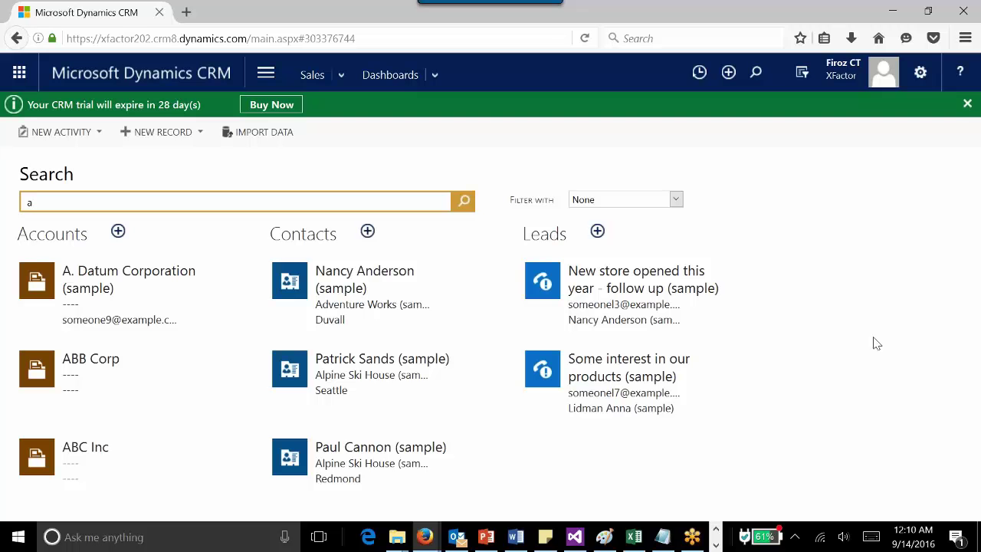
click(623, 201)
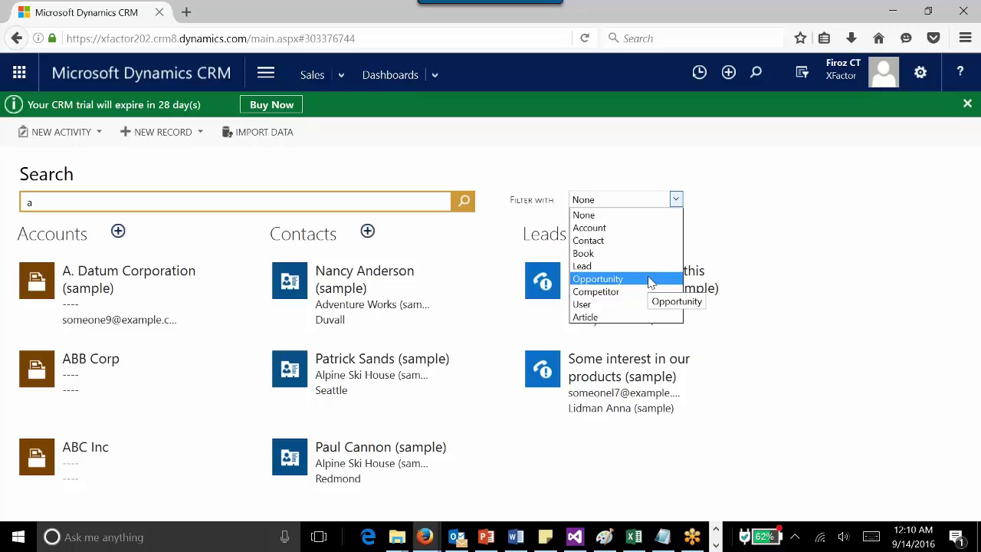
click(751, 204)
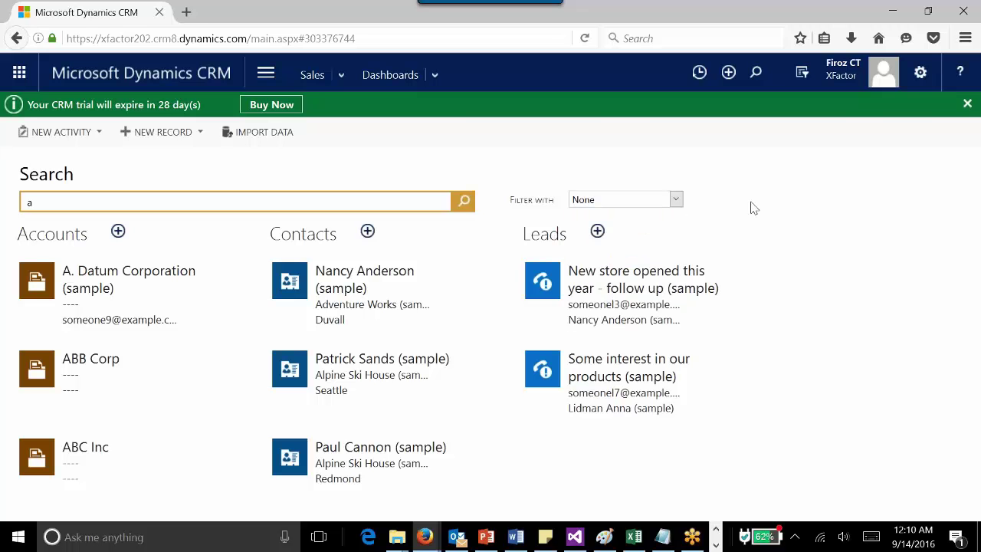